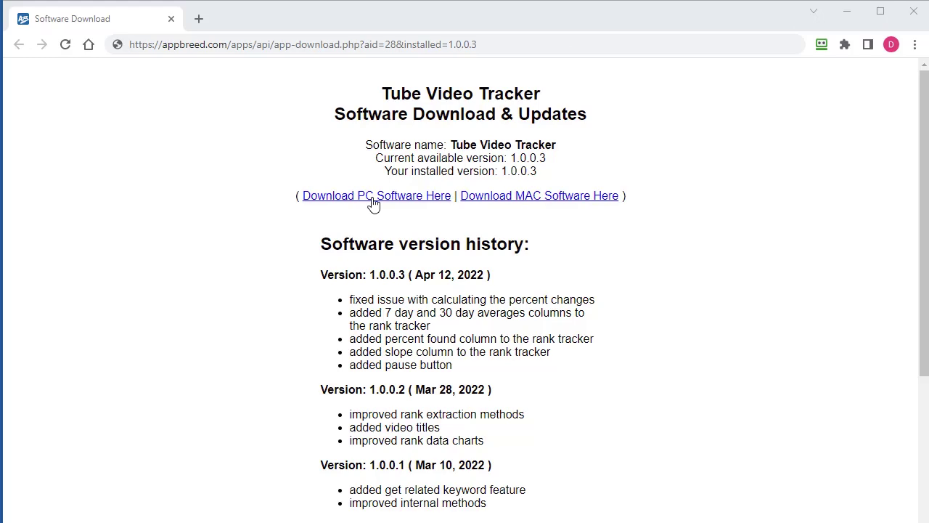
Step: Download the PC version of Tube Video Tracker and save Tube-Video-Tracker-Setup.zip in the Downloads folder
click(398, 200)
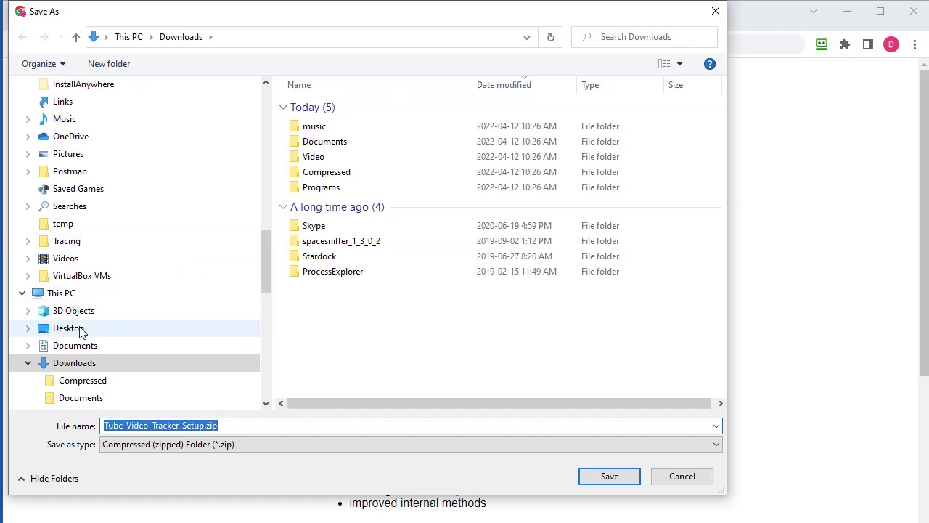
click(64, 366)
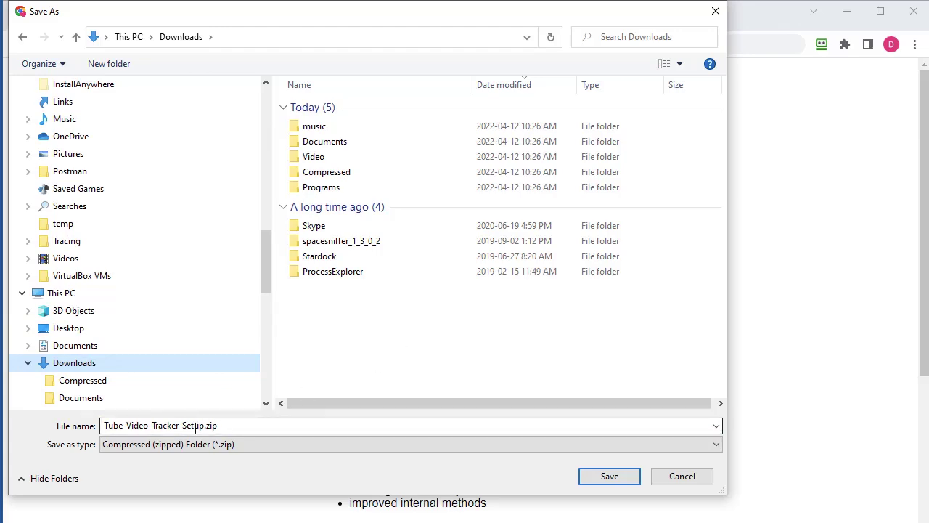
click(614, 479)
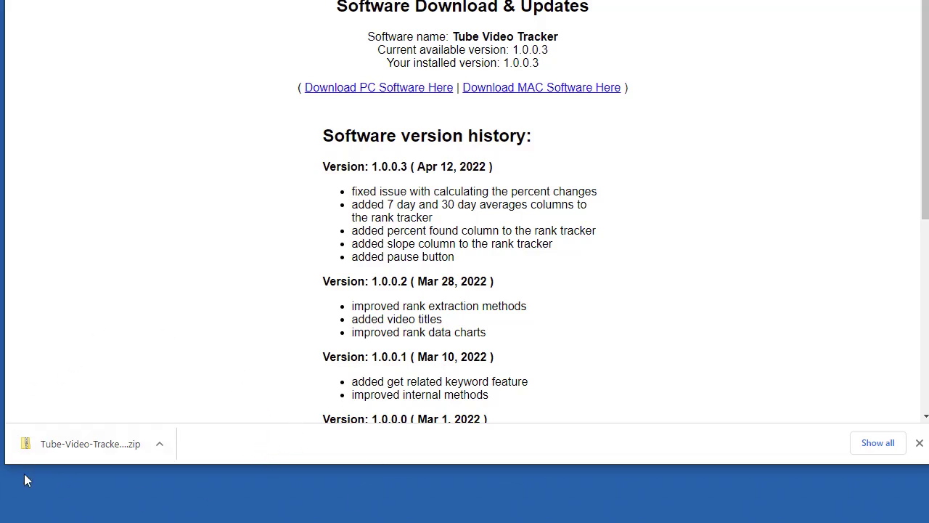
Step: Show the downloaded Tube-Video-Tracker-Setup.zip in its folder and move the folder window fully into view
click(161, 444)
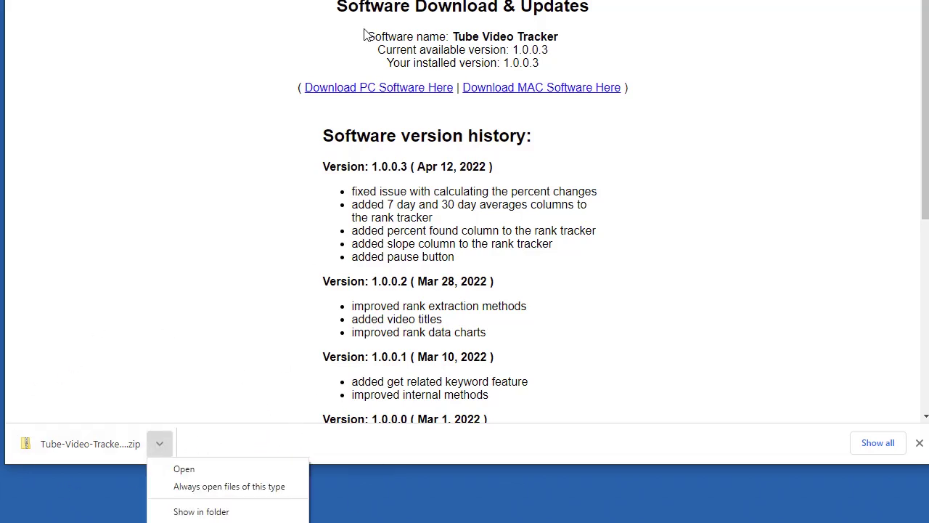
click(162, 443)
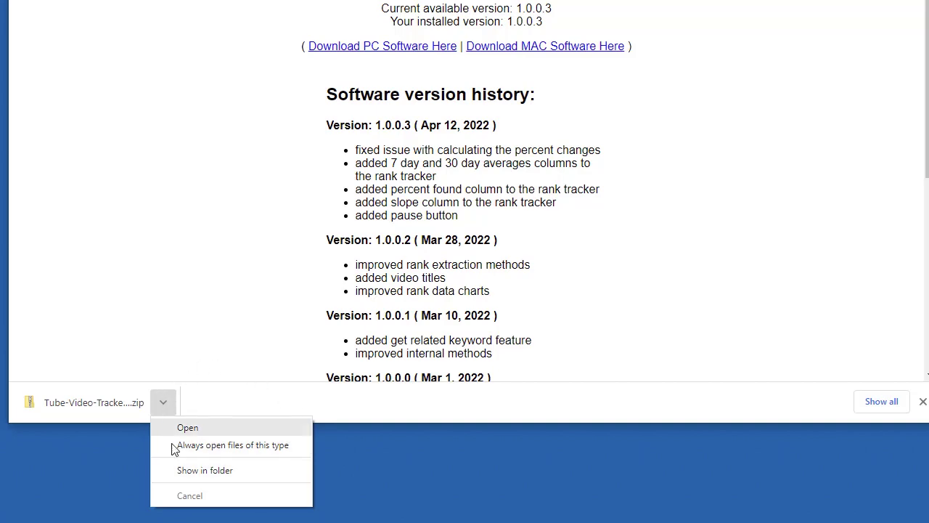
click(209, 472)
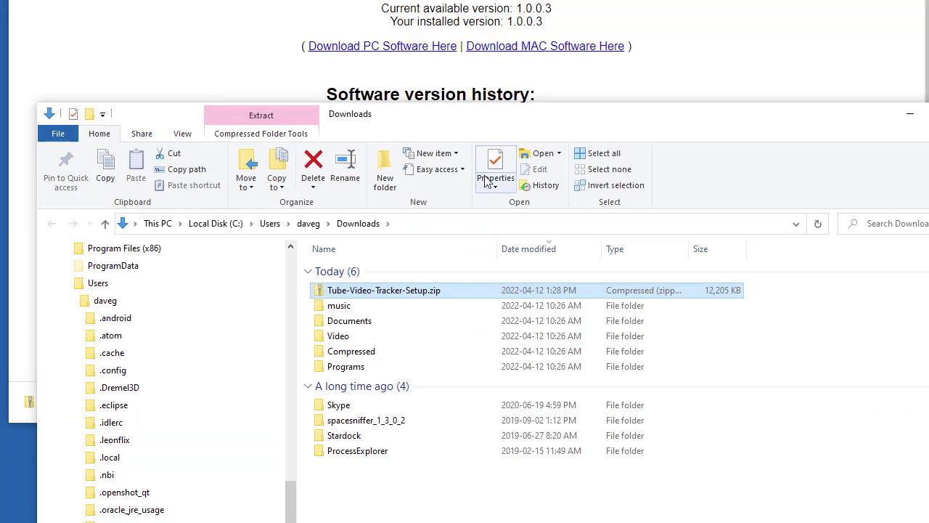
drag(482, 122, 431, 29)
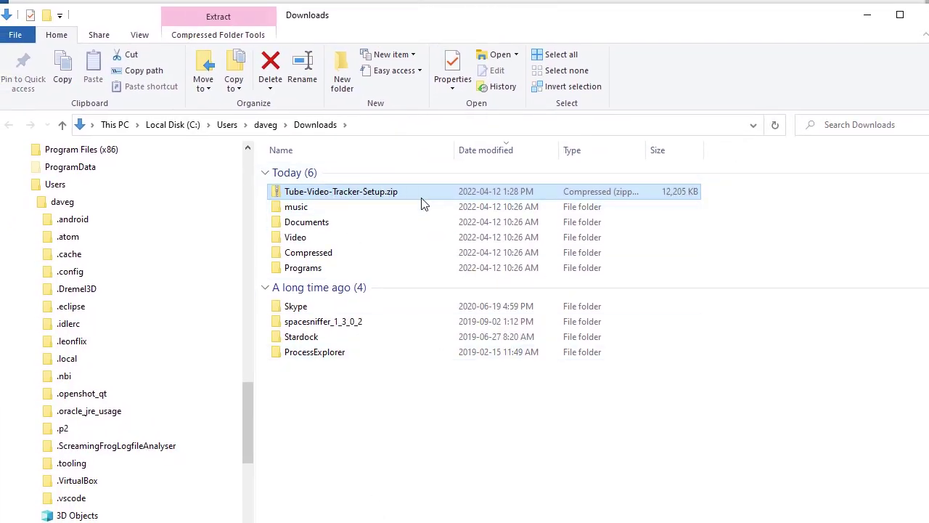
Step: Extract all files from Tube-Video-Tracker-Setup.zip into the suggested Tube-Video-Tracker-Setup folder in Downloads
mouse_move(408, 191)
right_click(342, 194)
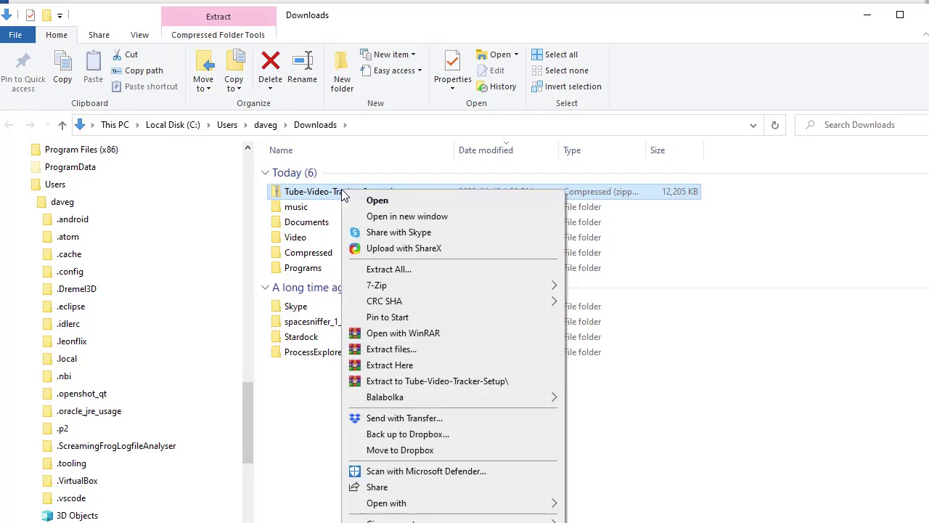
click(385, 270)
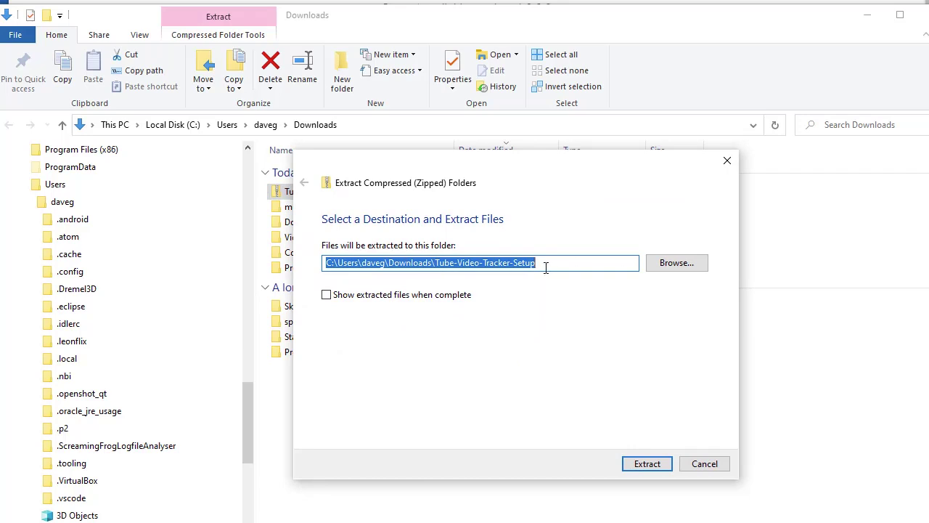
drag(504, 174, 529, 254)
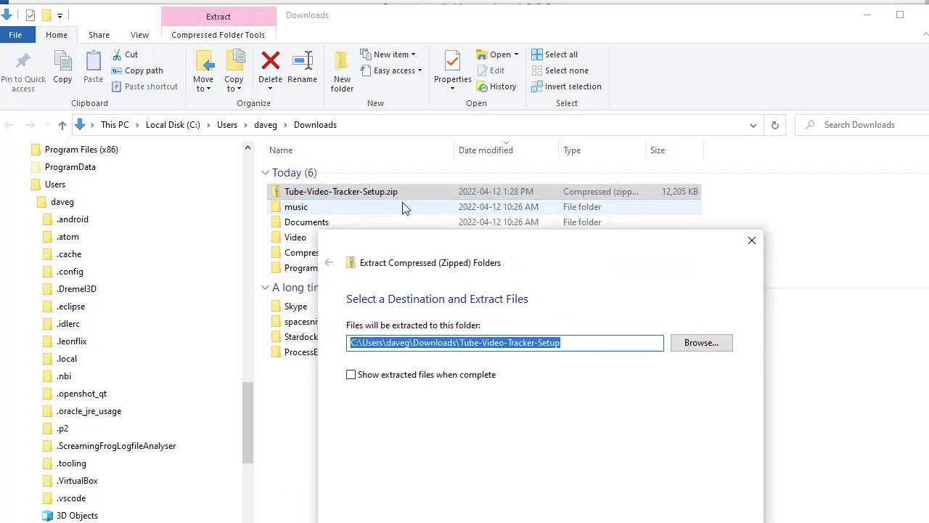
drag(601, 243, 564, 165)
click(636, 467)
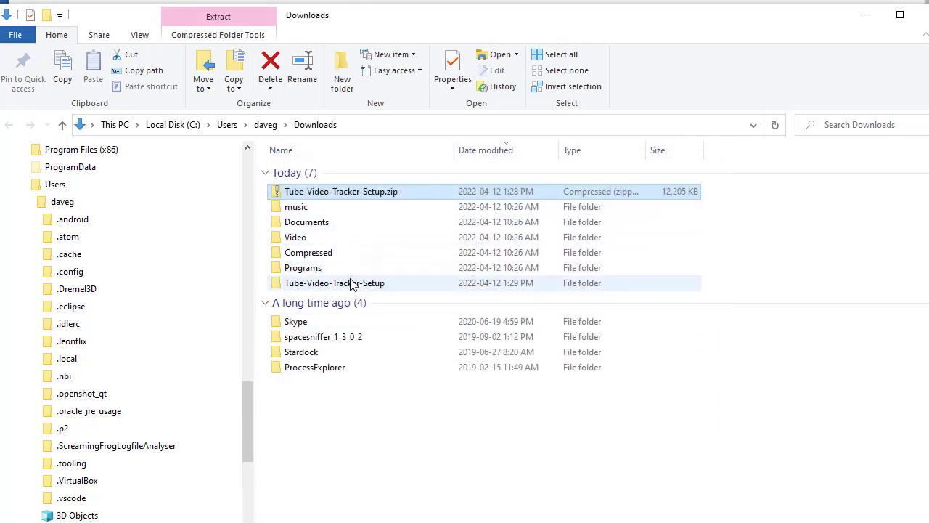
Step: Run Tube-Video-Tracker-Setup.exe from the extracted folder as administrator, expanding the SmartScreen details to allow it to start
click(345, 283)
double_click(341, 284)
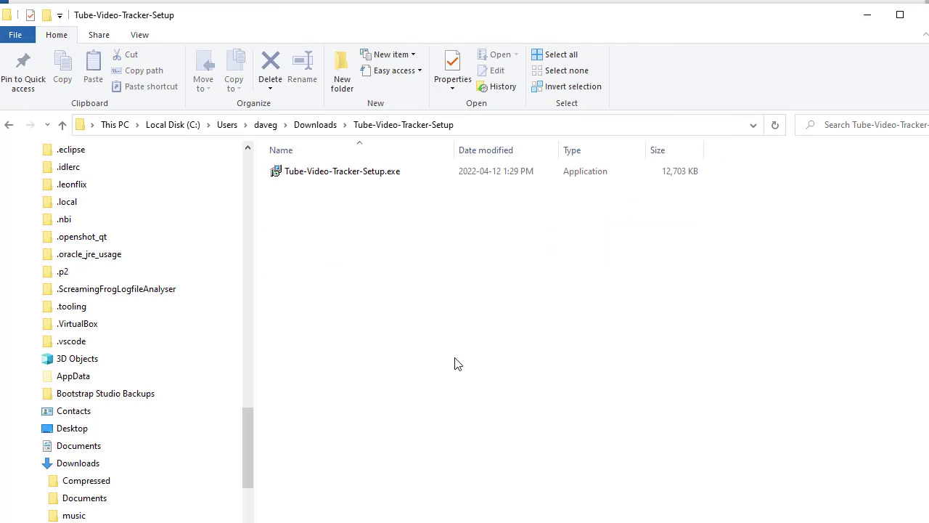
right_click(314, 178)
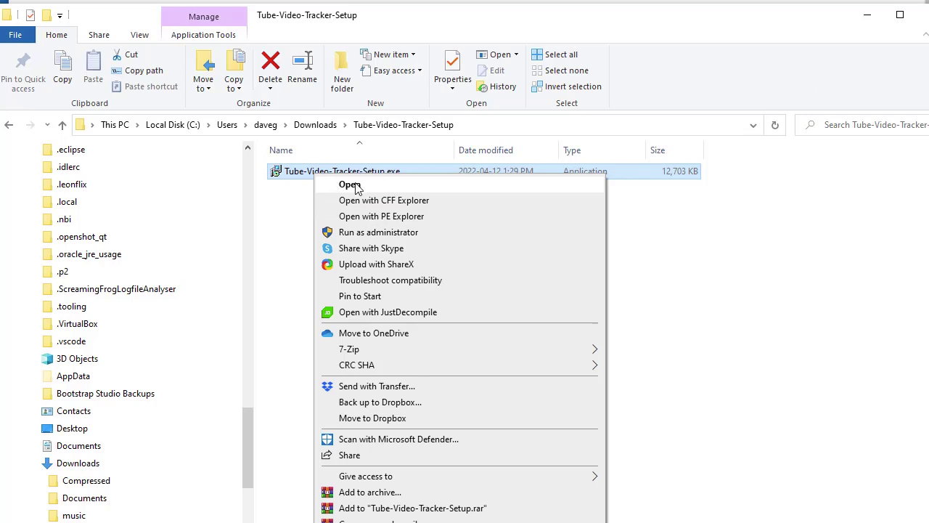
click(381, 233)
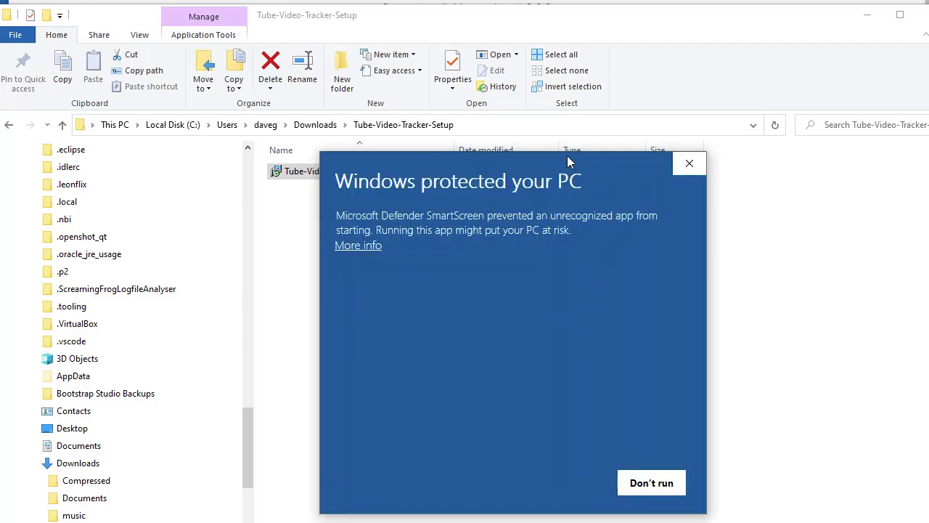
drag(567, 155, 506, 111)
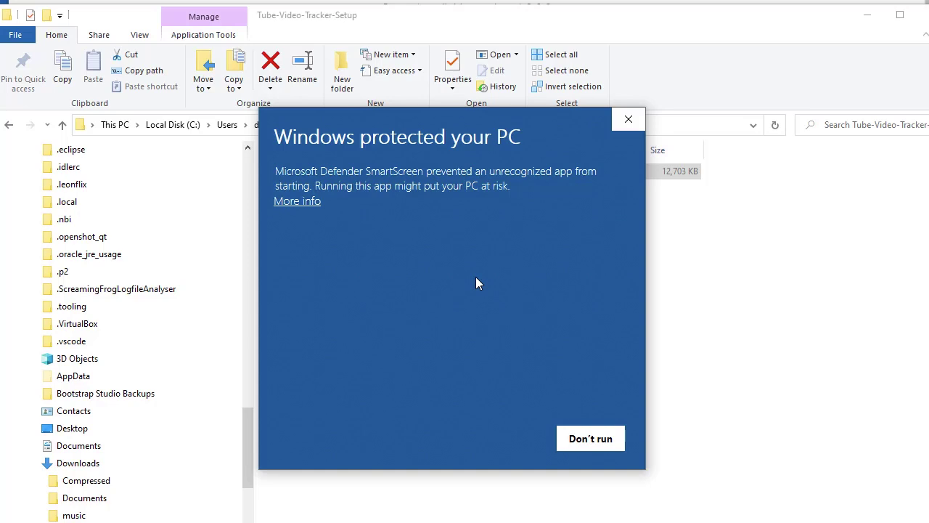
click(297, 203)
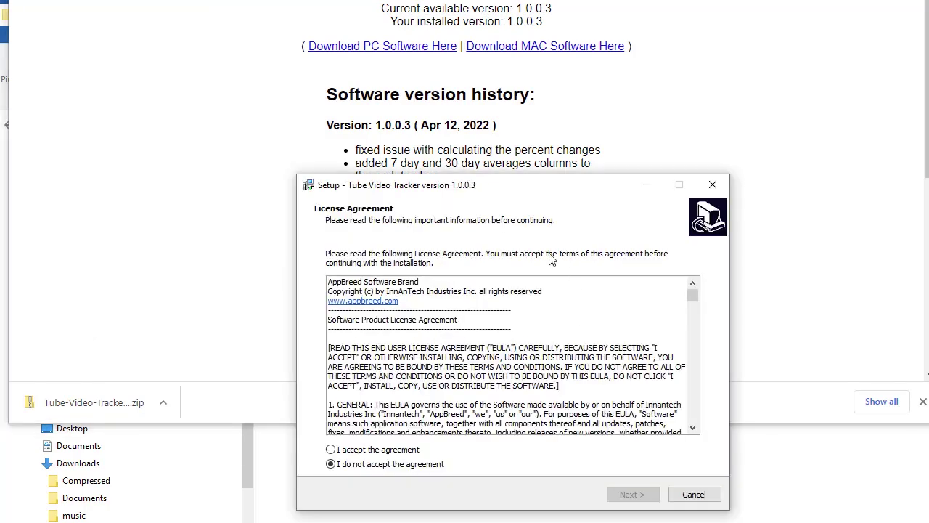
Step: Accept the license agreement, install Tube Video Tracker in the default folder with a desktop shortcut, and finish setup with the launch option enabled
drag(529, 193, 474, 90)
click(284, 349)
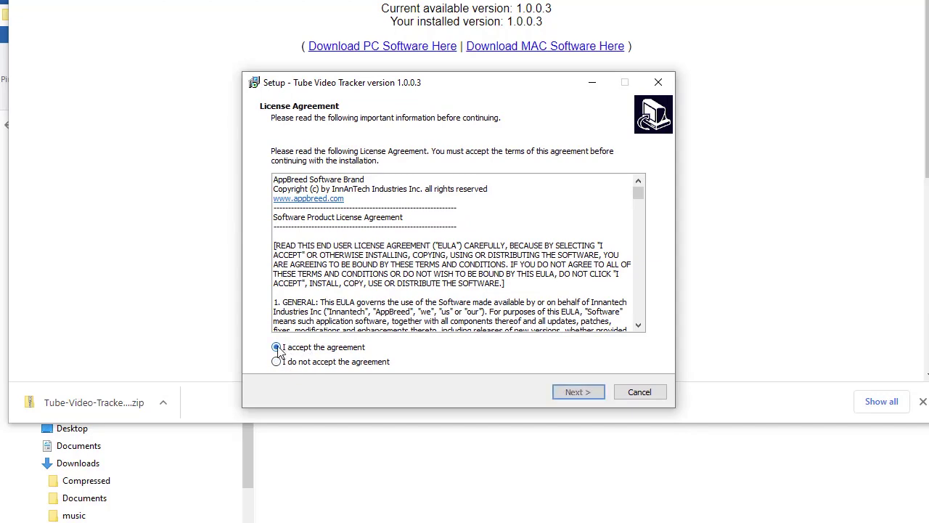
click(573, 392)
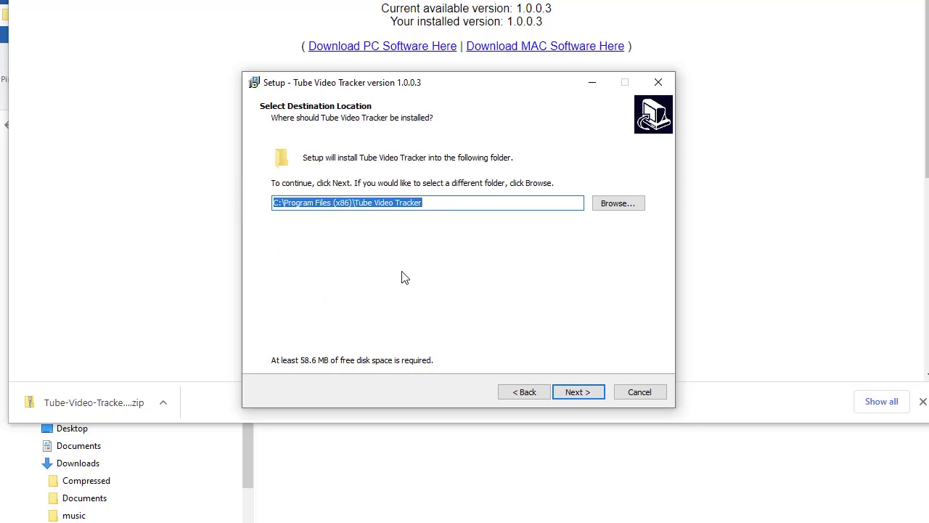
click(575, 392)
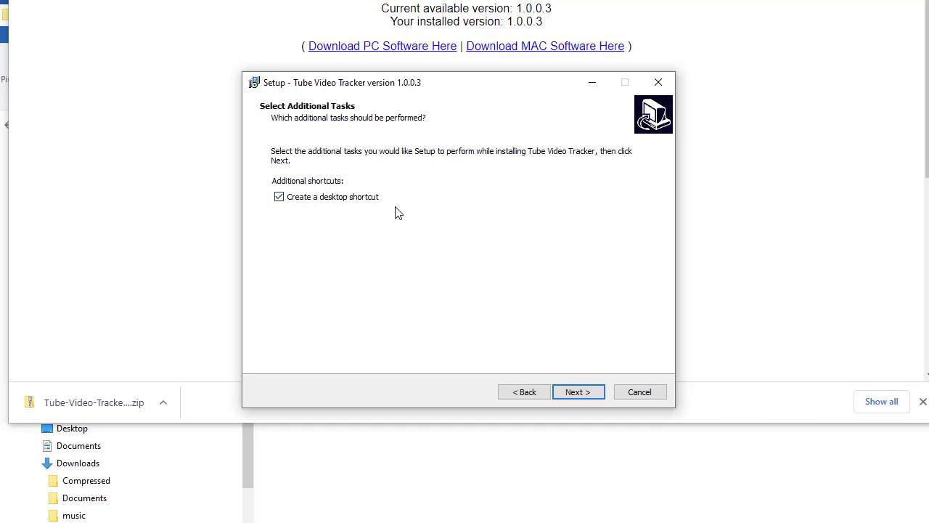
click(588, 396)
click(597, 392)
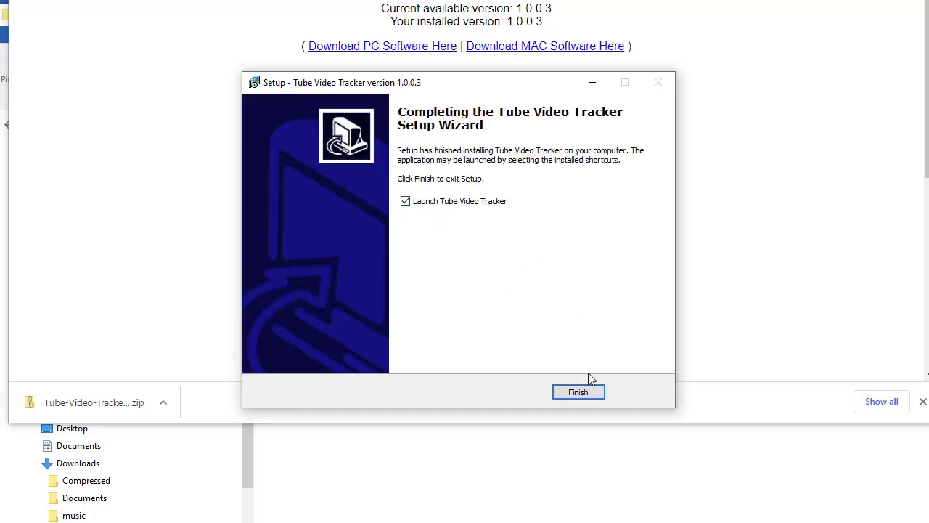
click(579, 391)
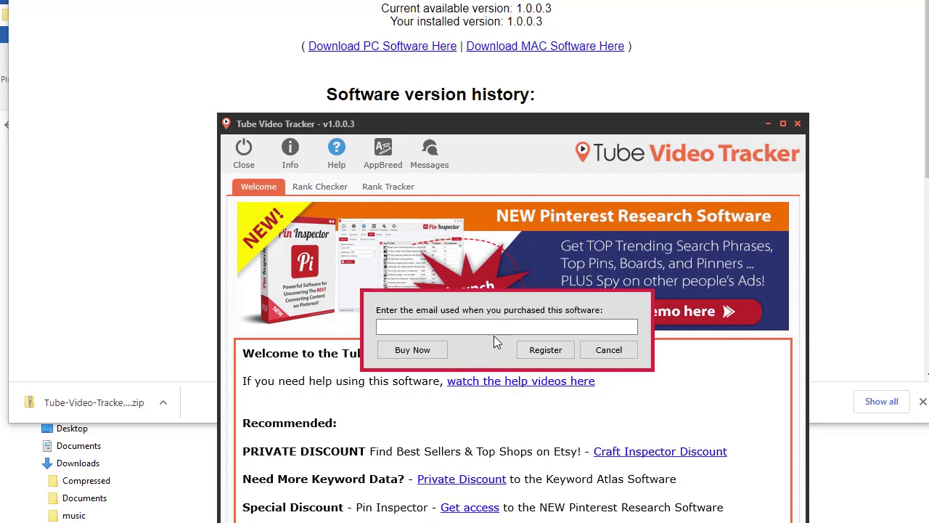
Step: Register Tube Video Tracker with the e-mail address used for the purchase and open the Rank Checker
click(471, 326)
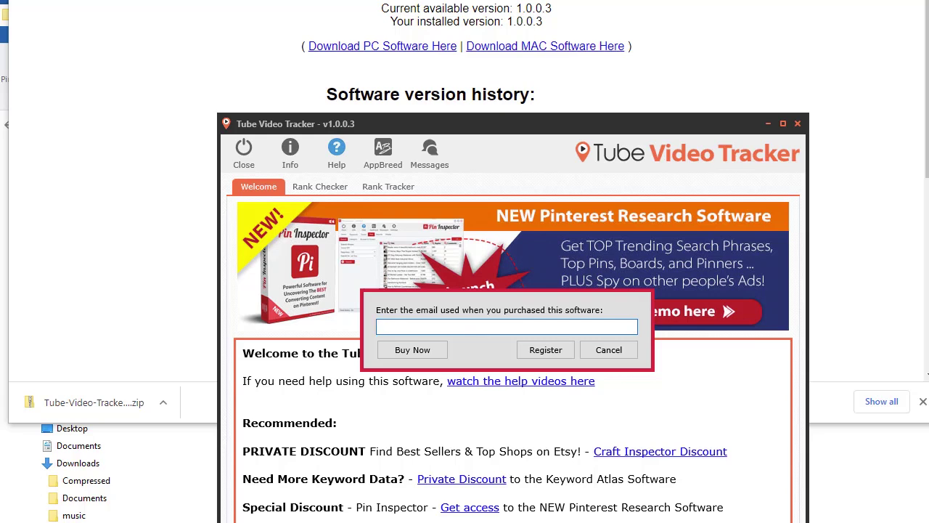
key(ctrl+v)
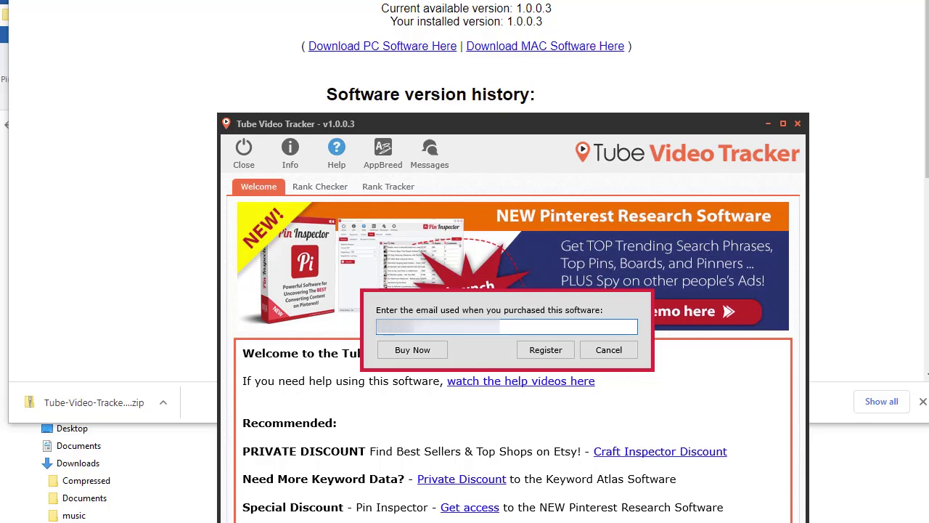
click(552, 350)
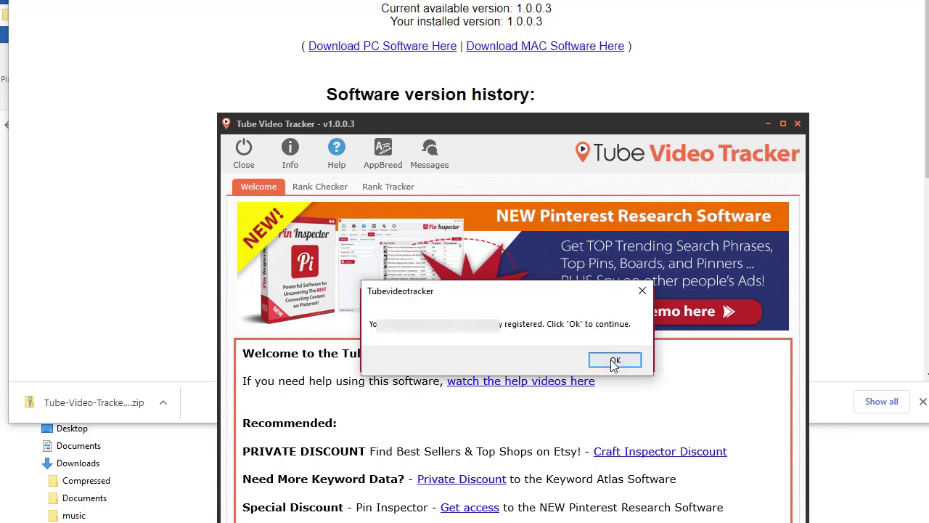
click(614, 361)
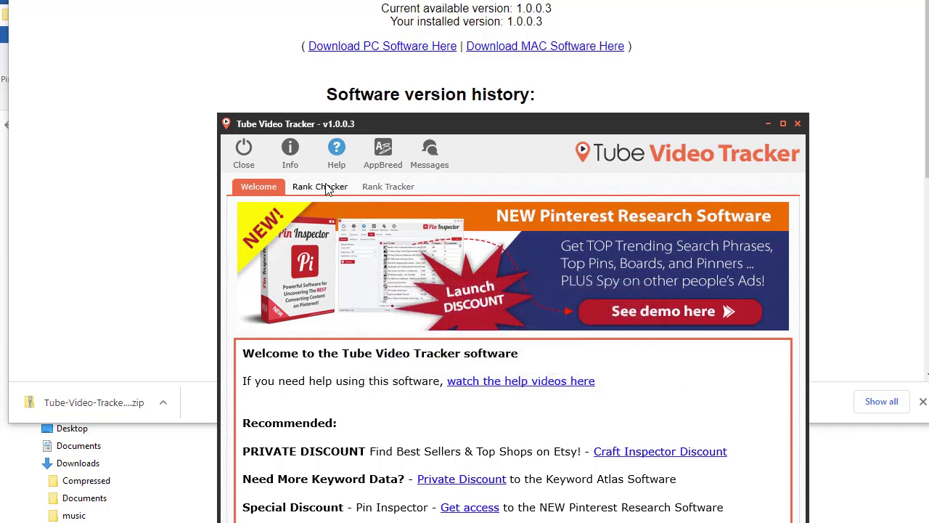
click(326, 189)
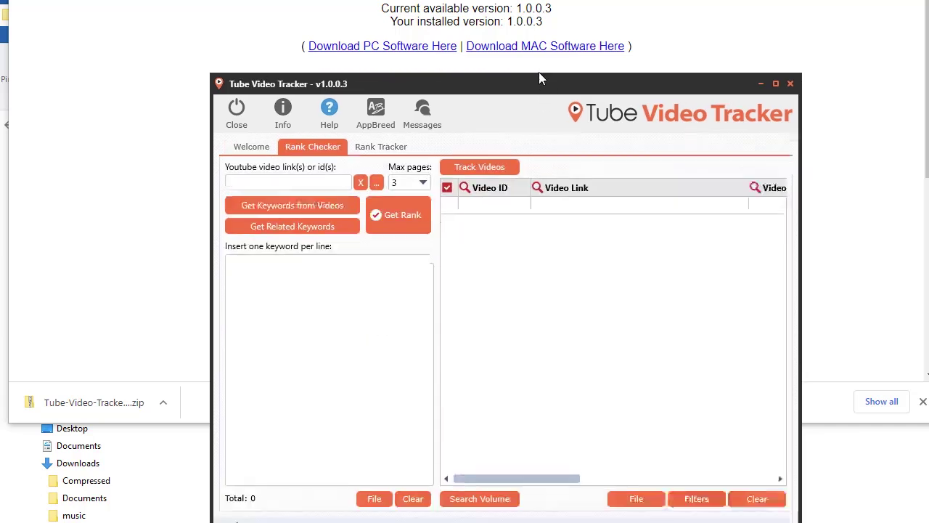